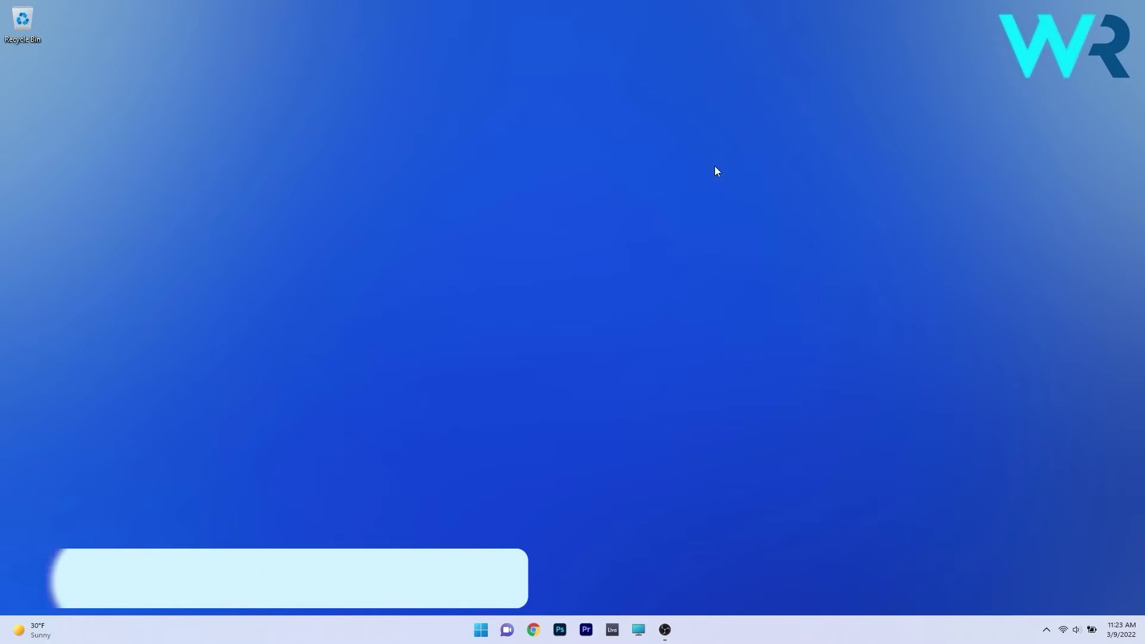
In Device Manager, open the GeForce RTX 2060's Driver tab and search automatically for an updated driver.
right_click(484, 633)
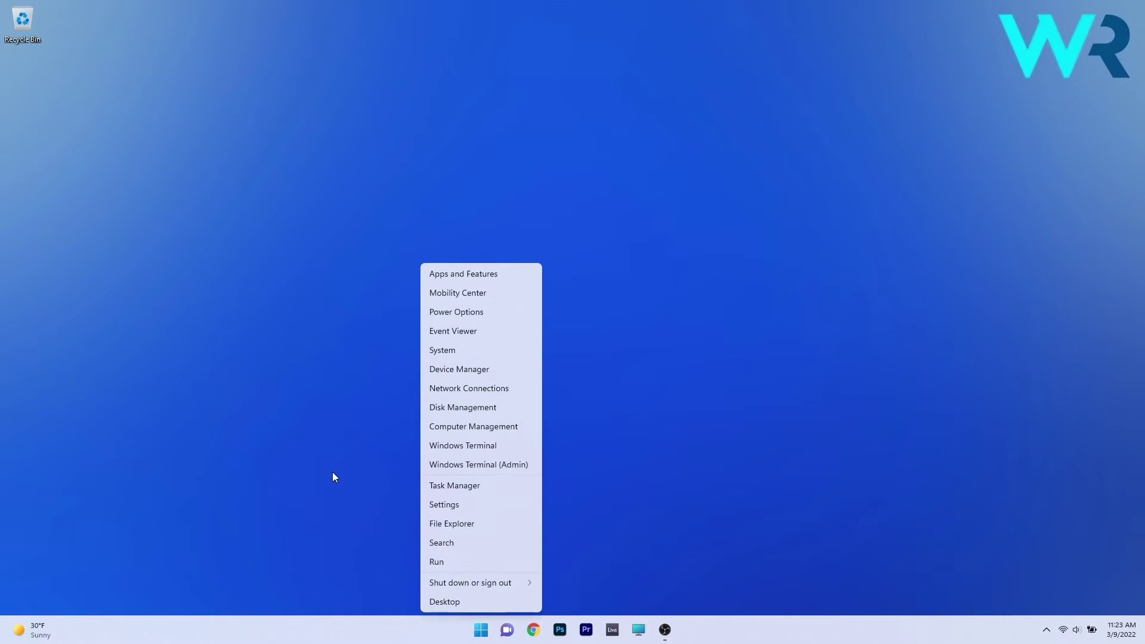
click(510, 369)
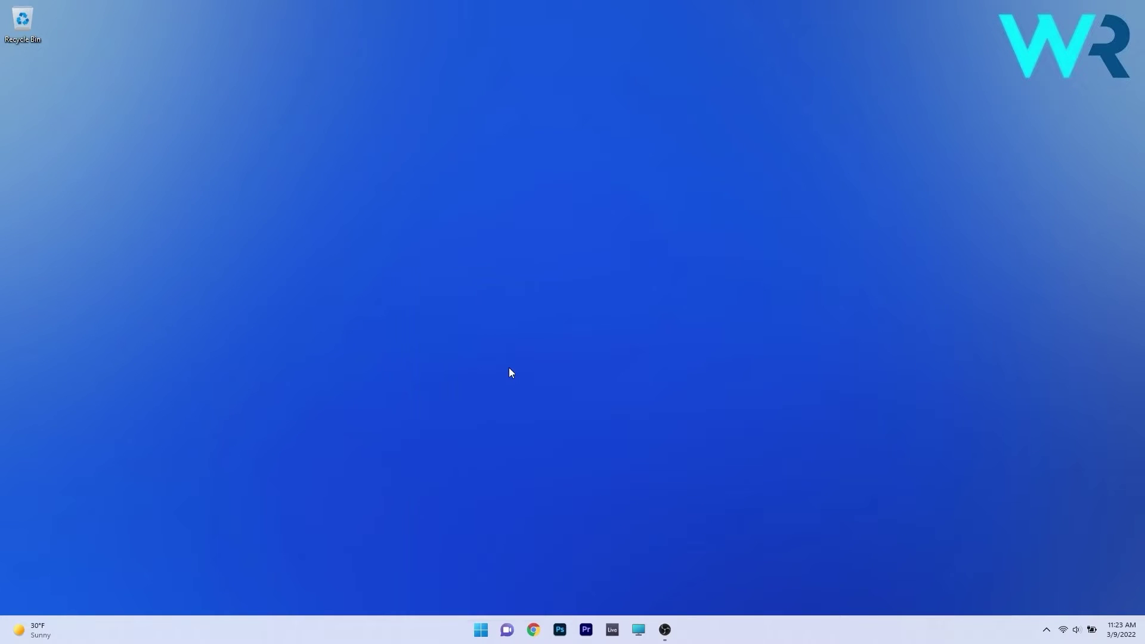
drag(424, 95, 492, 116)
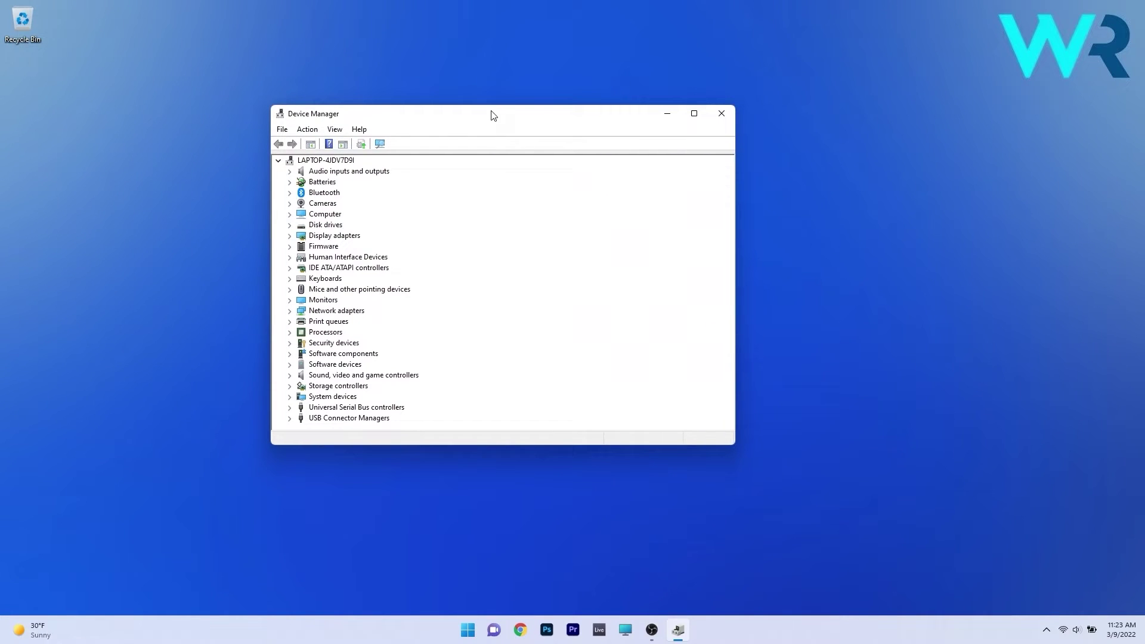
double_click(330, 236)
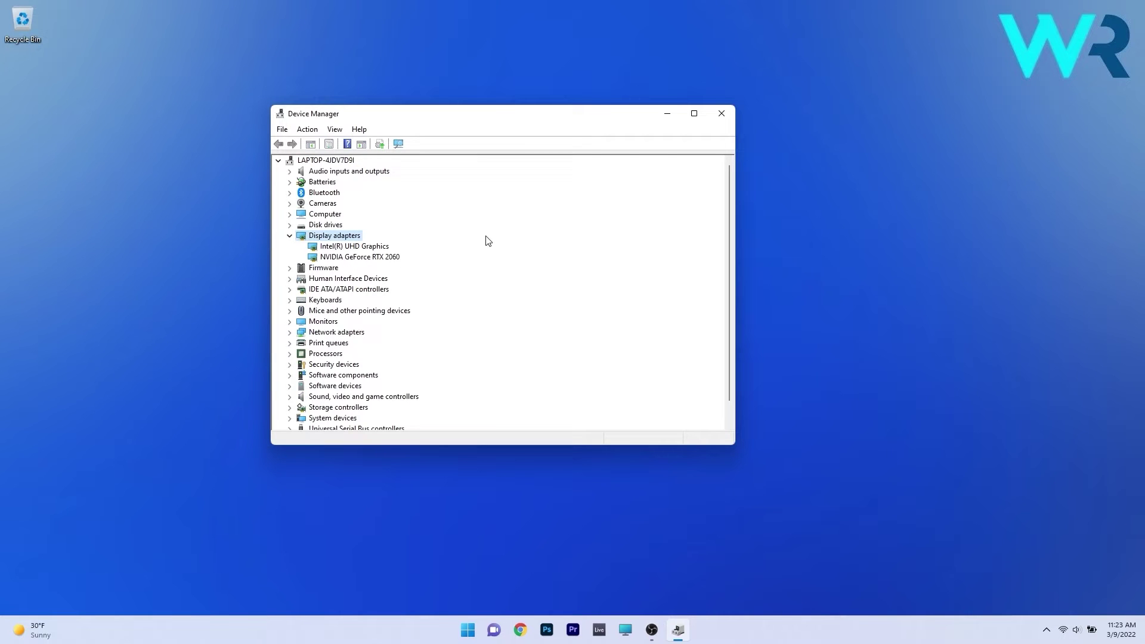
right_click(351, 259)
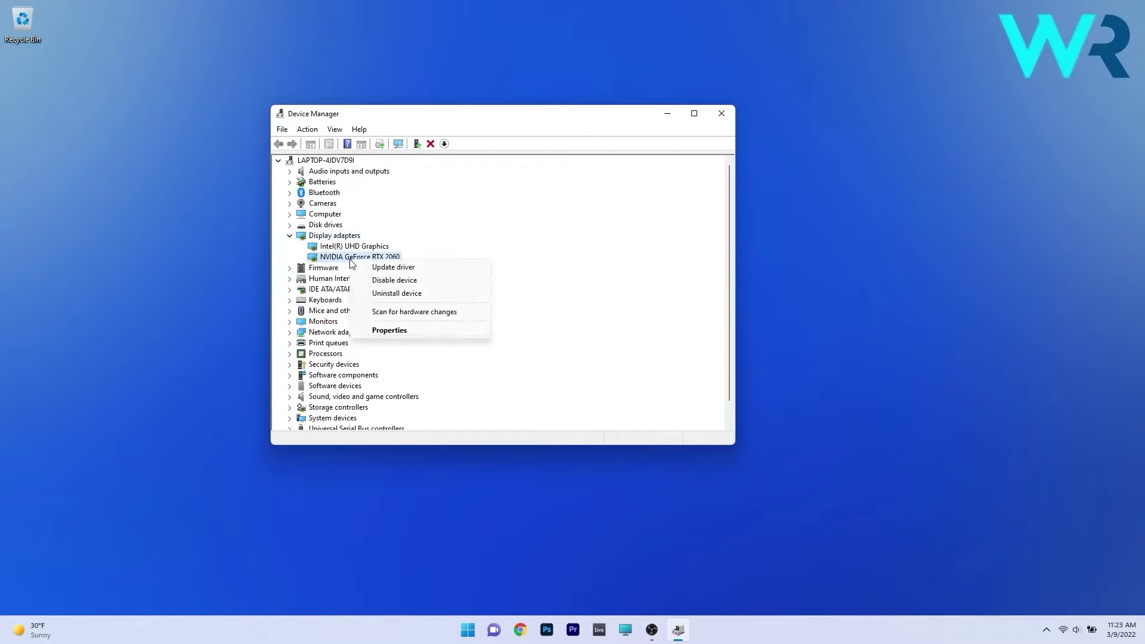
click(415, 334)
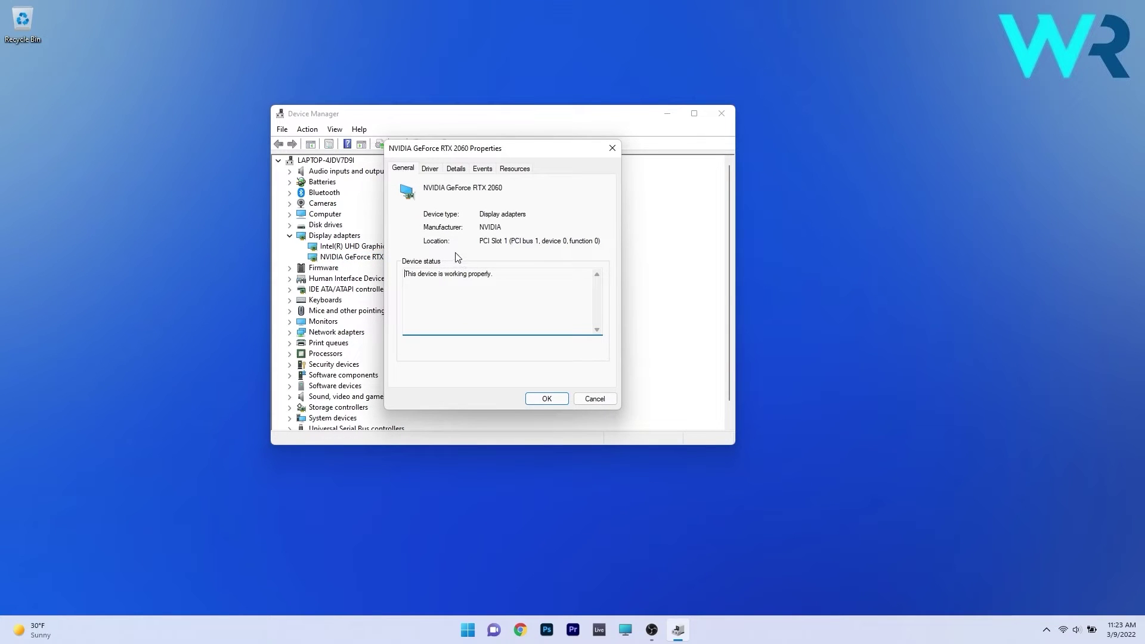
click(430, 170)
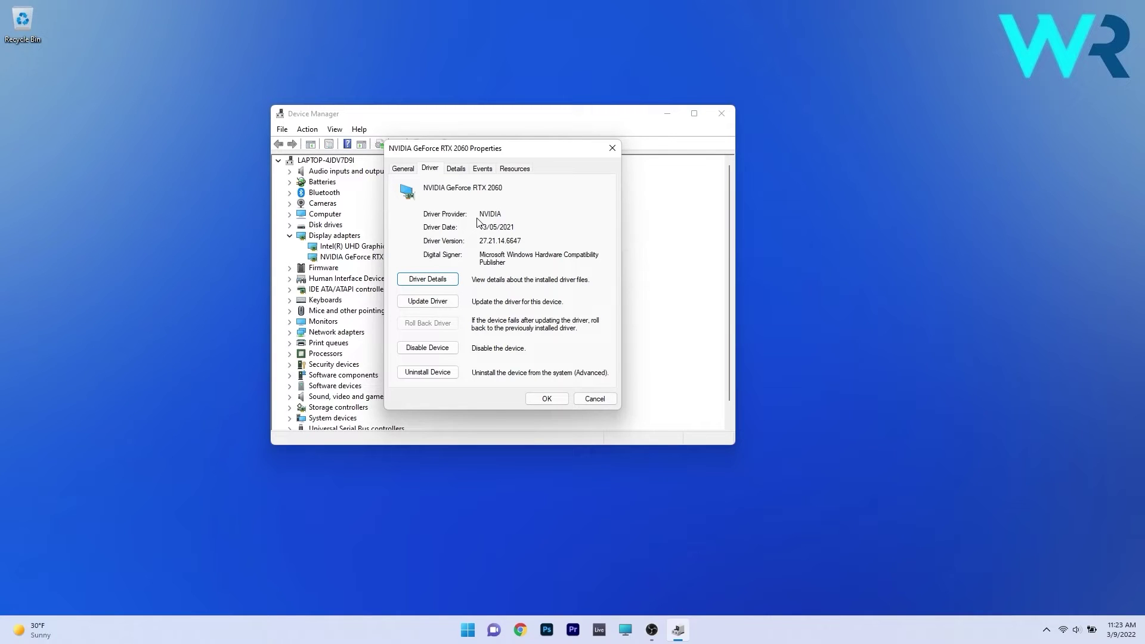
click(445, 302)
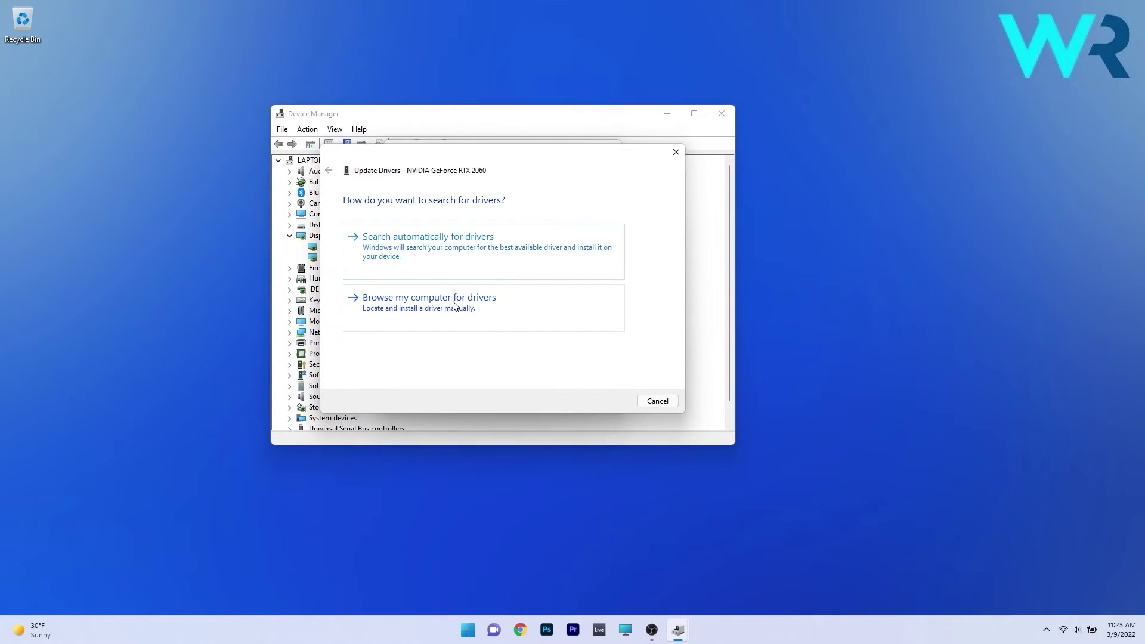
click(475, 246)
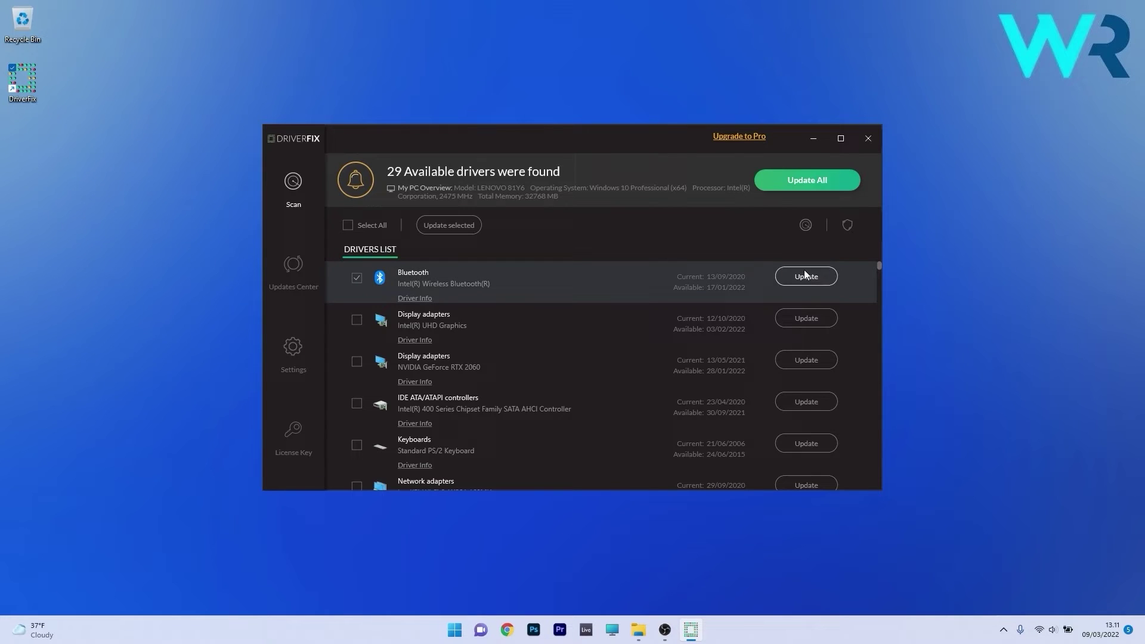
Update the Intel Wireless Bluetooth driver in DriverFix with Automatically Update selected.
click(810, 277)
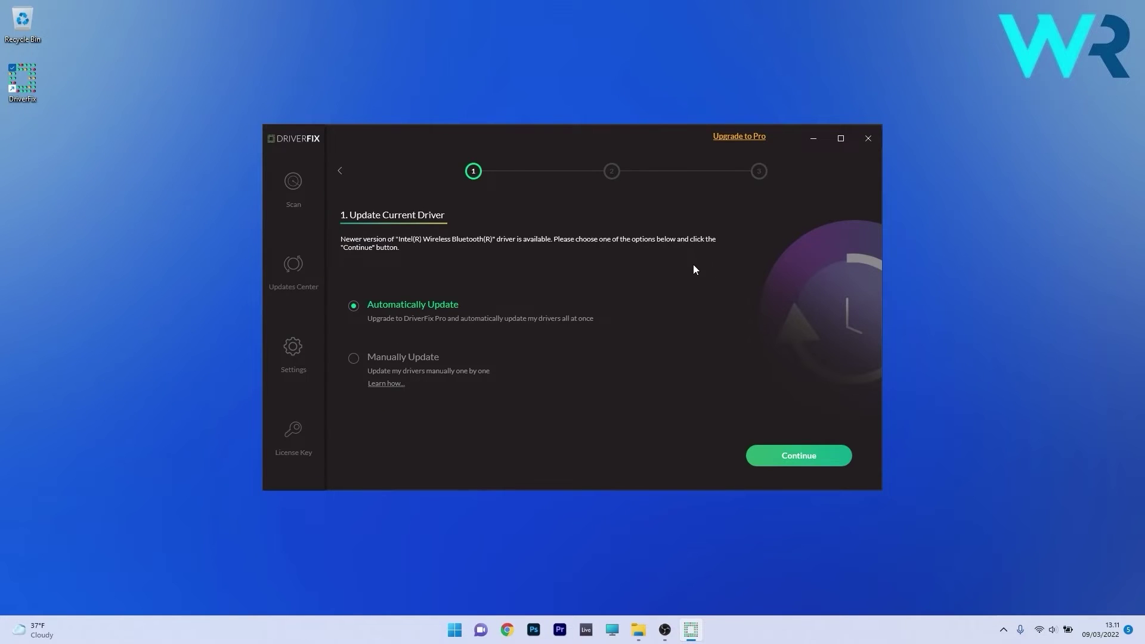
click(785, 458)
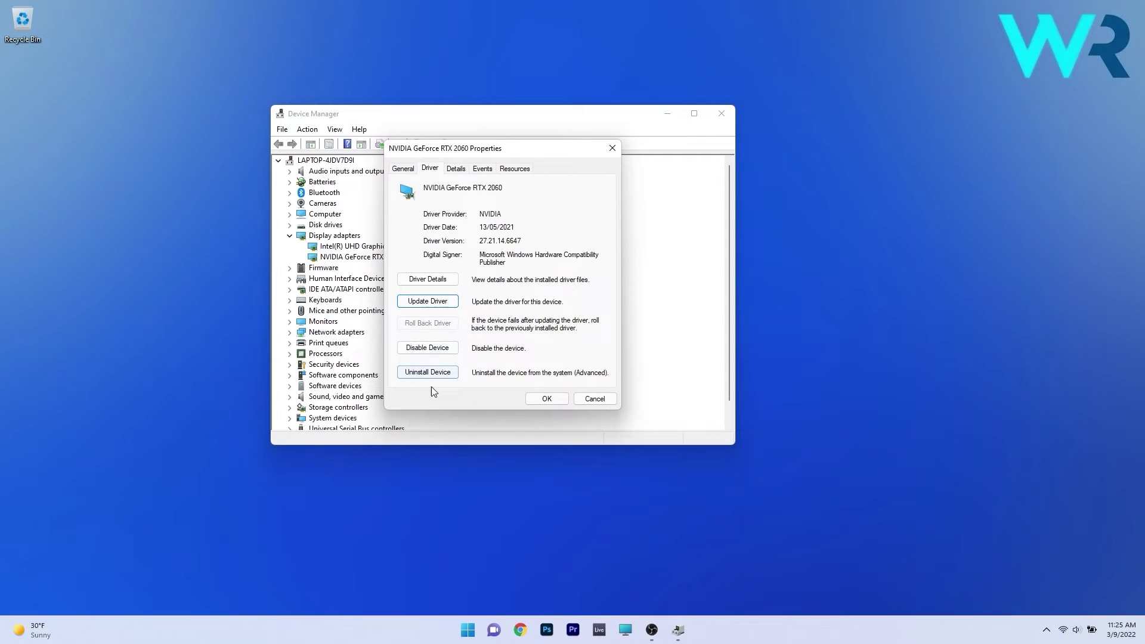
Cancel the RTX 2060 Uninstall Device warning and close the graphics card properties.
click(420, 374)
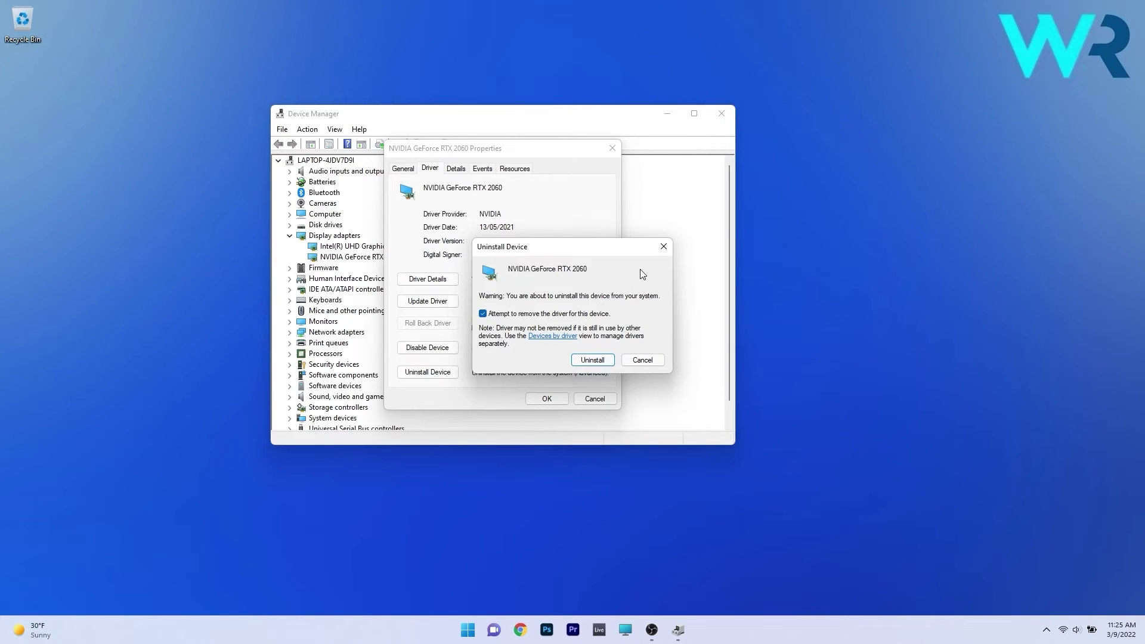
click(670, 246)
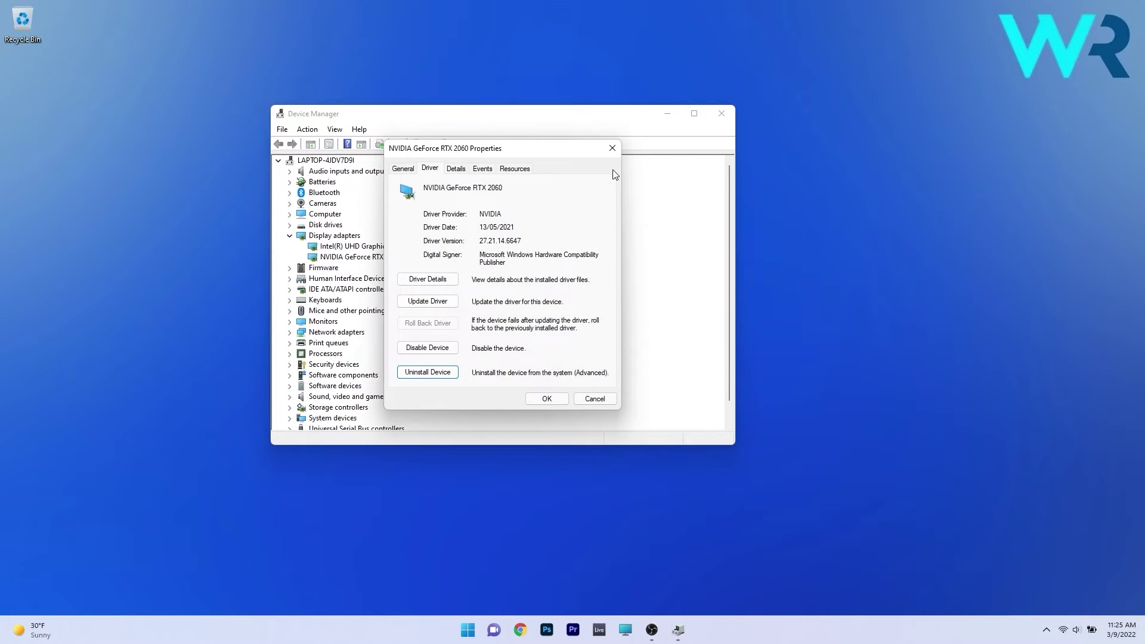
click(615, 151)
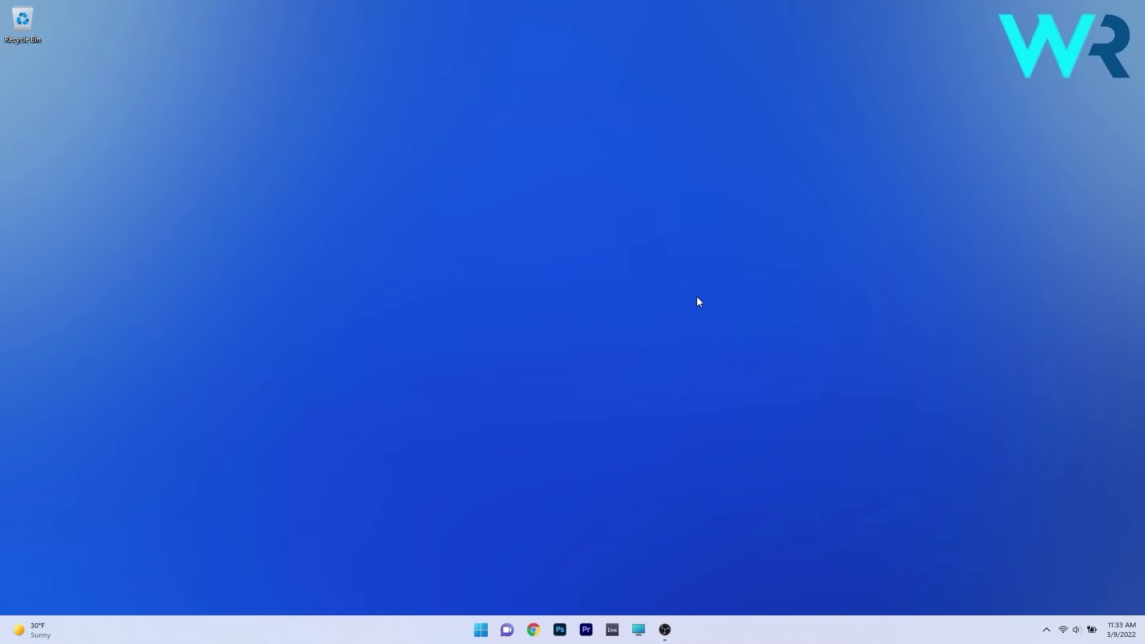
Check the RTX 2060 on dxdiag's Display tab, then open NVIDIA's driver page in Chrome.
click(481, 635)
text(dxdiag)
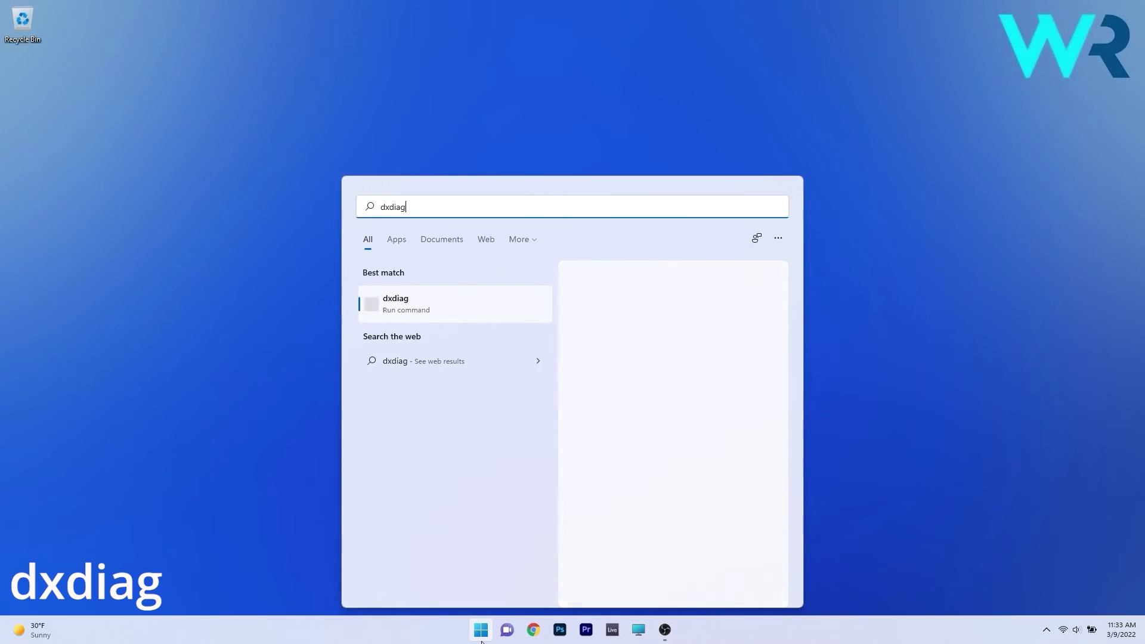
click(444, 308)
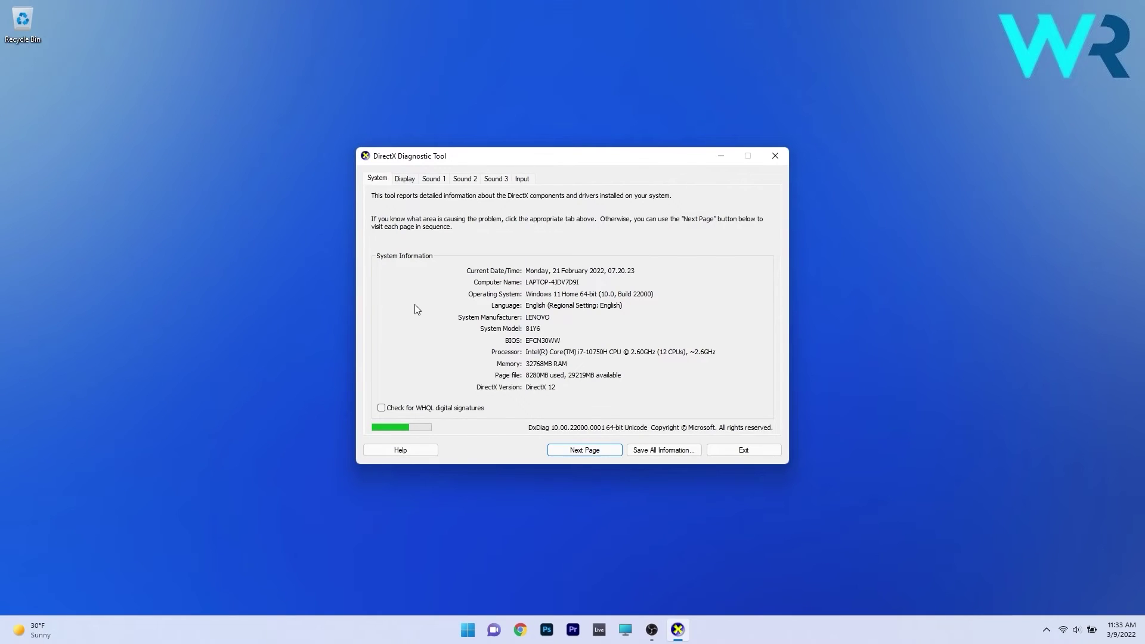
click(405, 179)
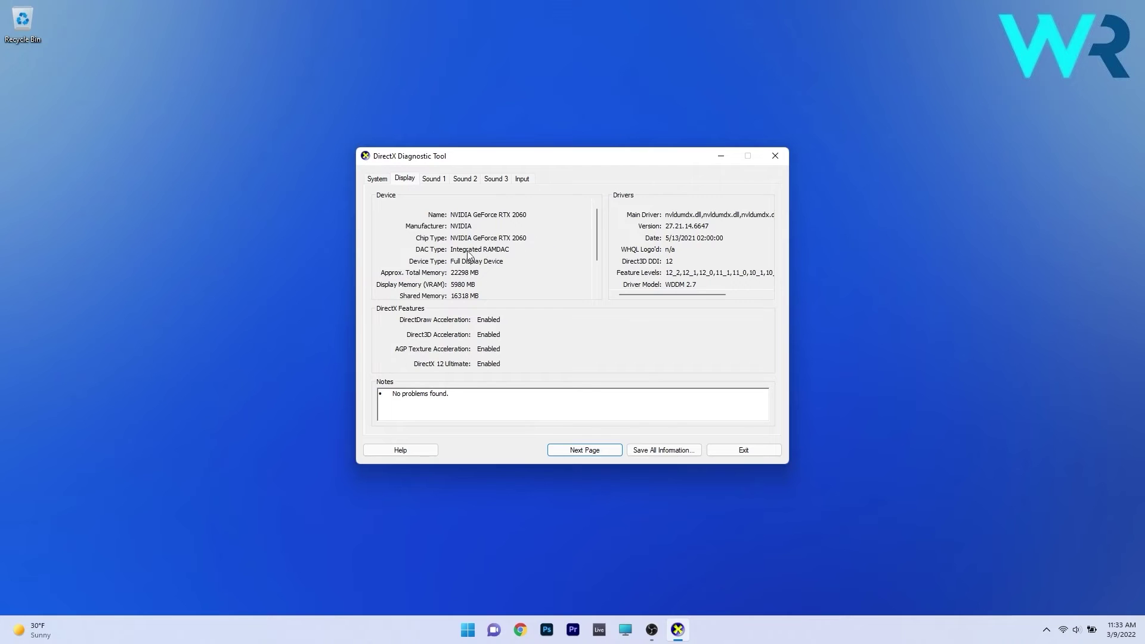
click(774, 156)
click(533, 630)
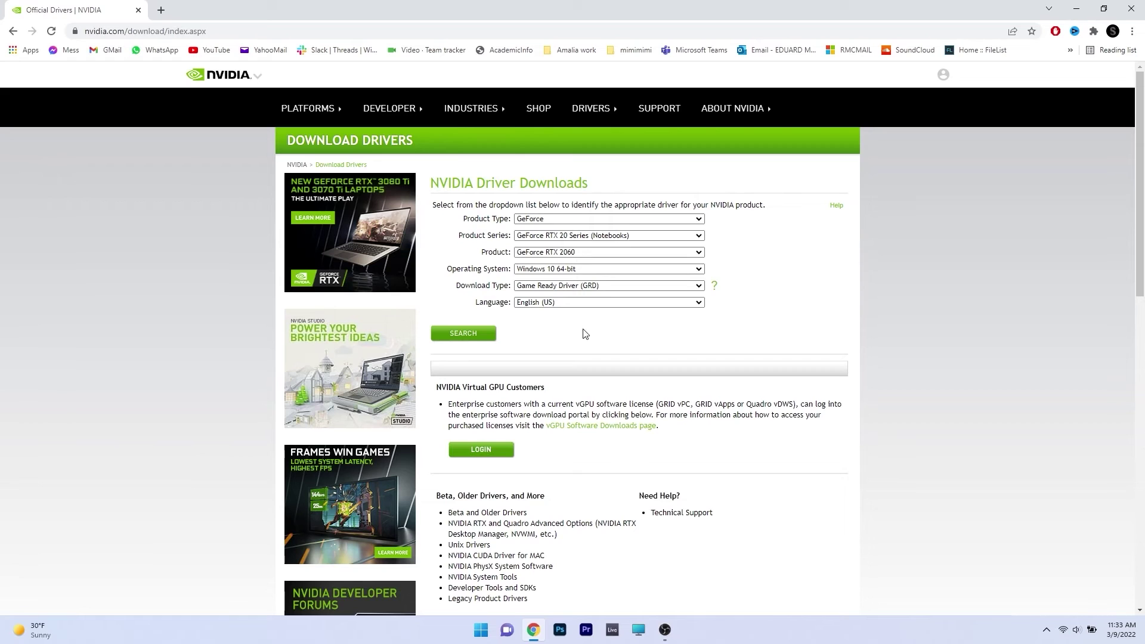
Find the GeForce RTX 2060 Game Ready driver and save the 511.79 installer to the Desktop.
click(465, 337)
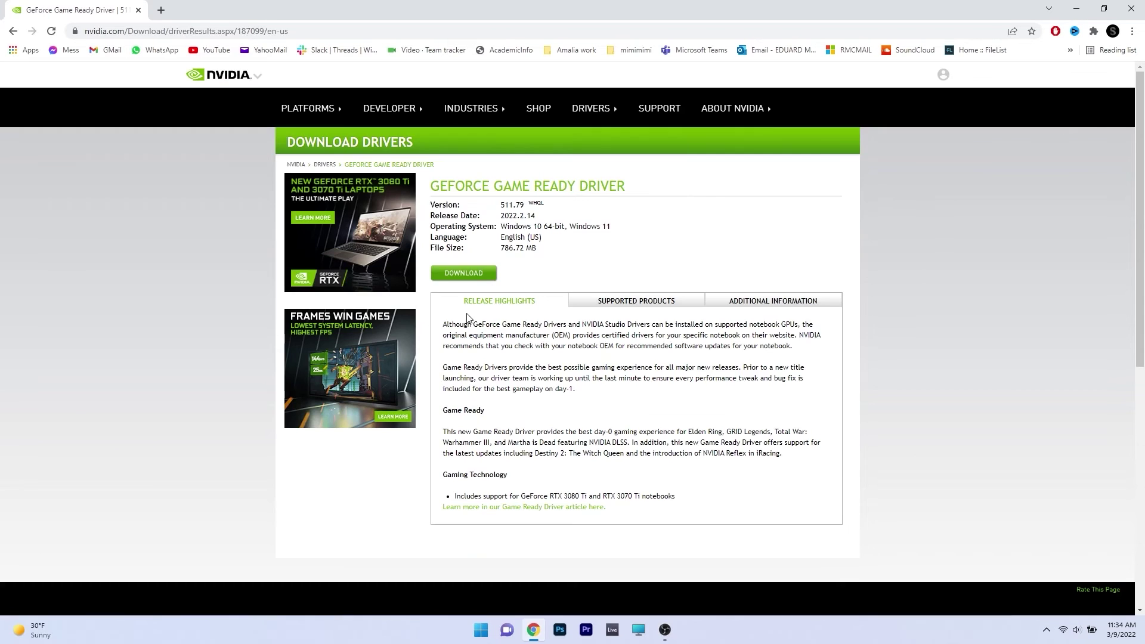
drag(432, 185, 686, 190)
click(677, 231)
click(464, 273)
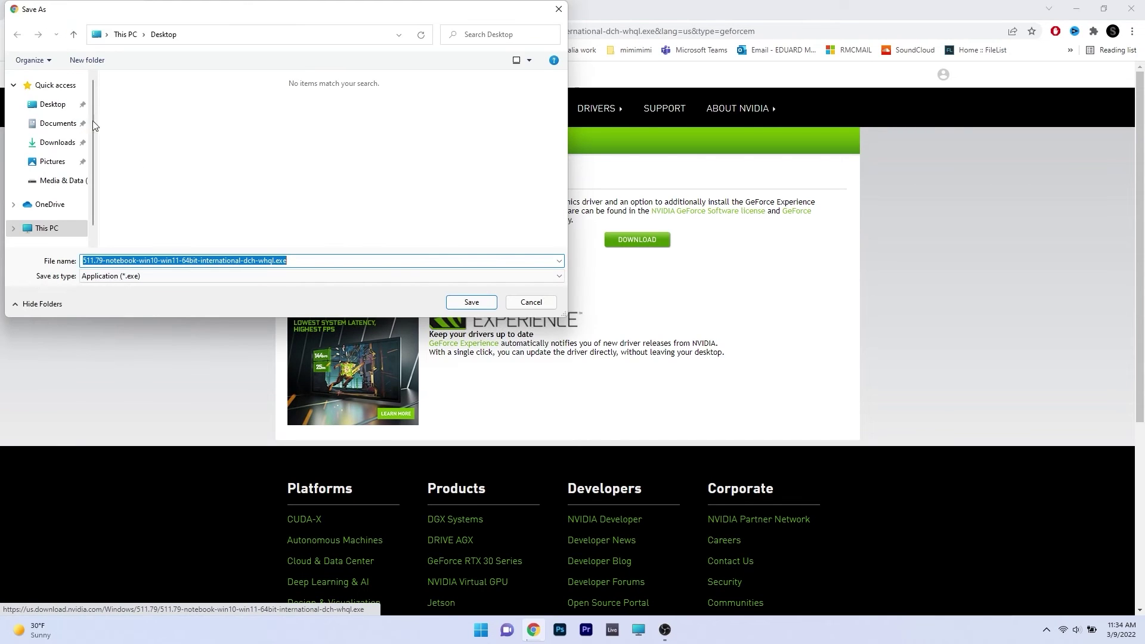
click(43, 107)
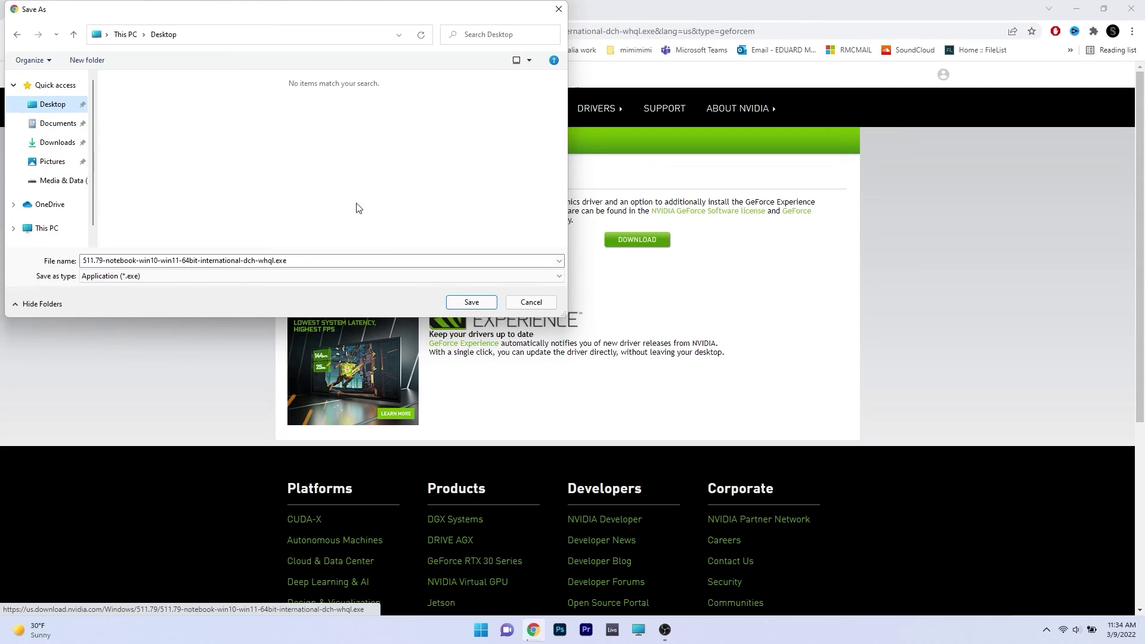
click(472, 303)
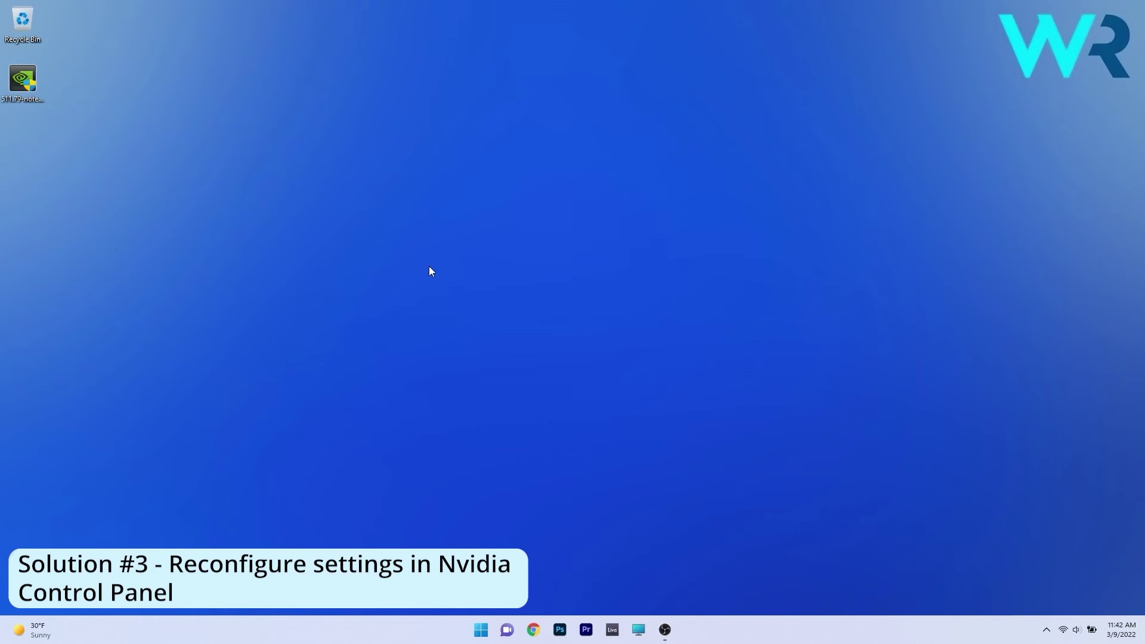
In NVIDIA Control Panel's Manage 3D settings, set Vertical sync to Off.
click(482, 631)
text(nvidia)
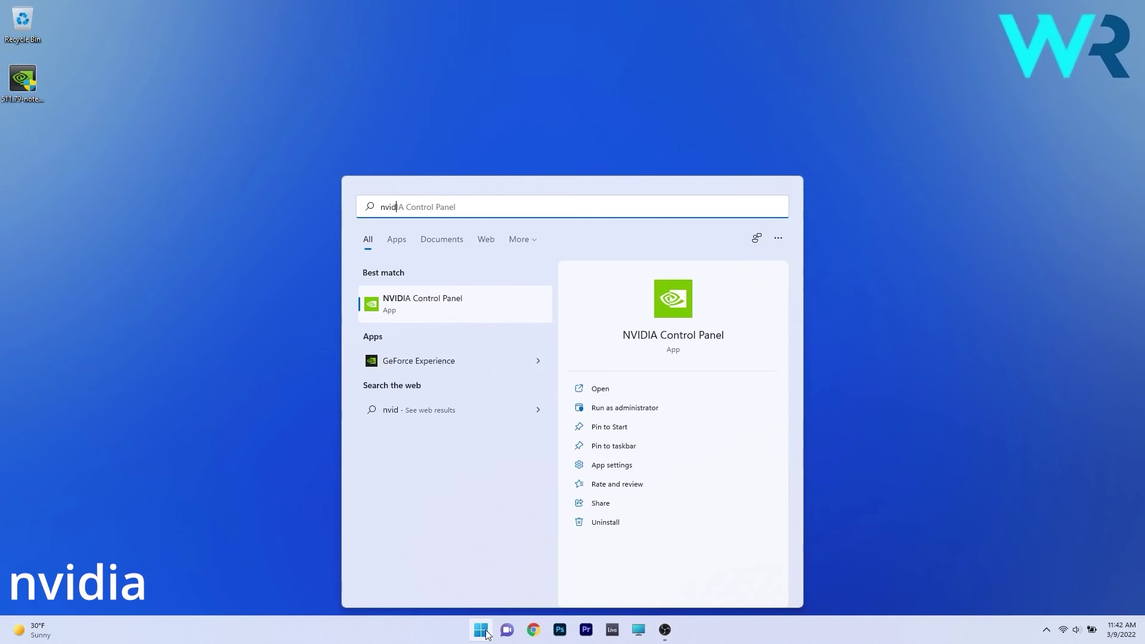
click(452, 303)
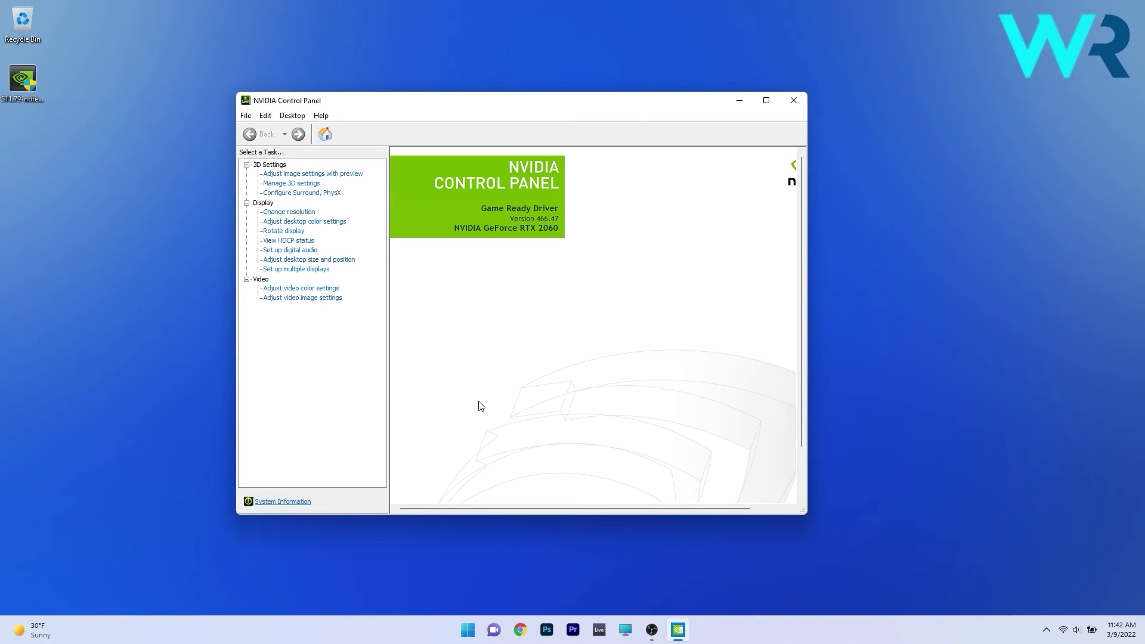
click(303, 185)
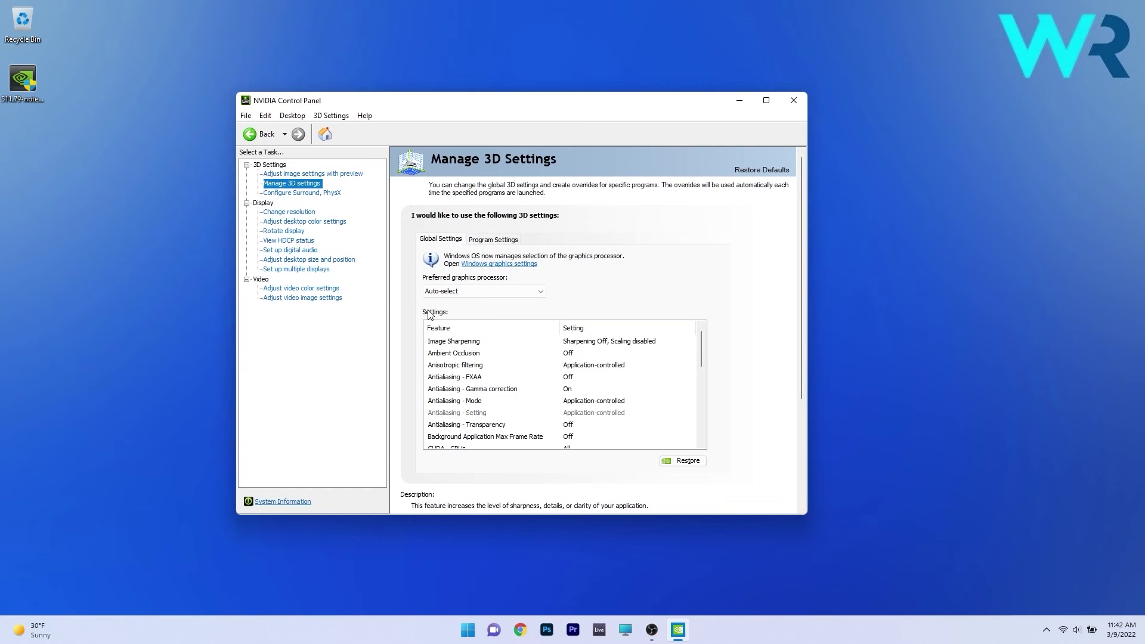
scroll(549, 389, down, 8)
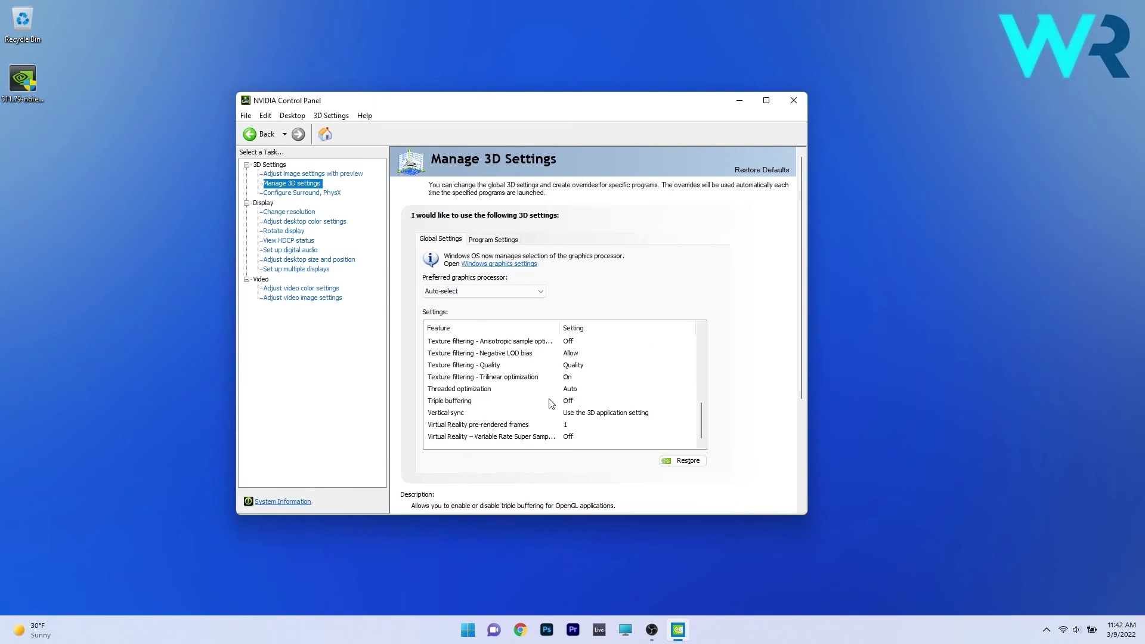
click(604, 417)
click(604, 418)
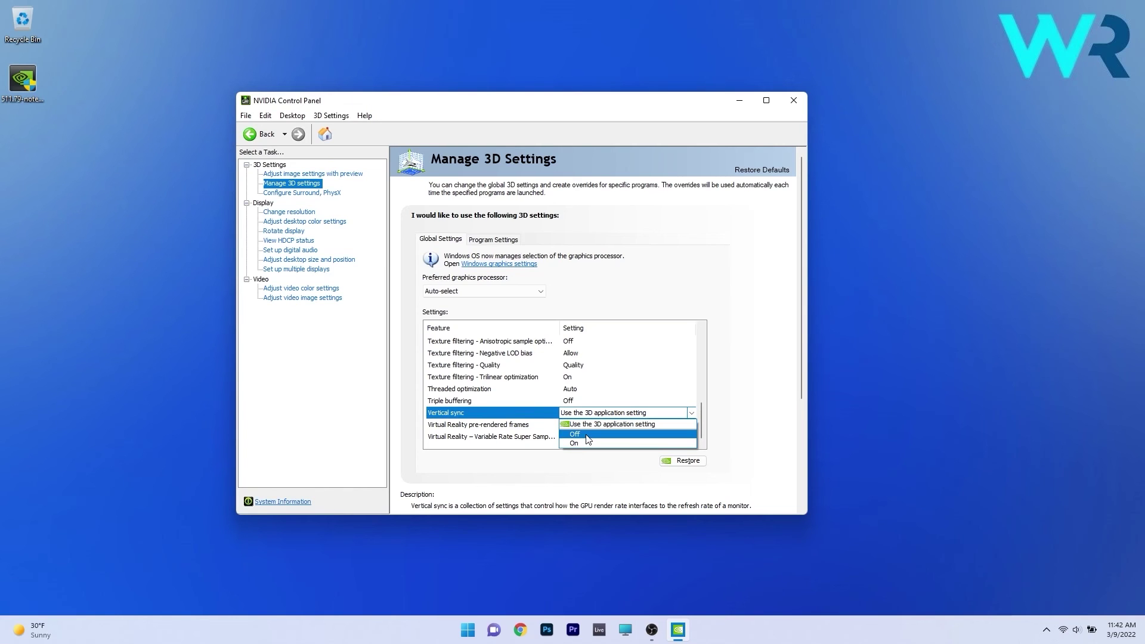
click(589, 436)
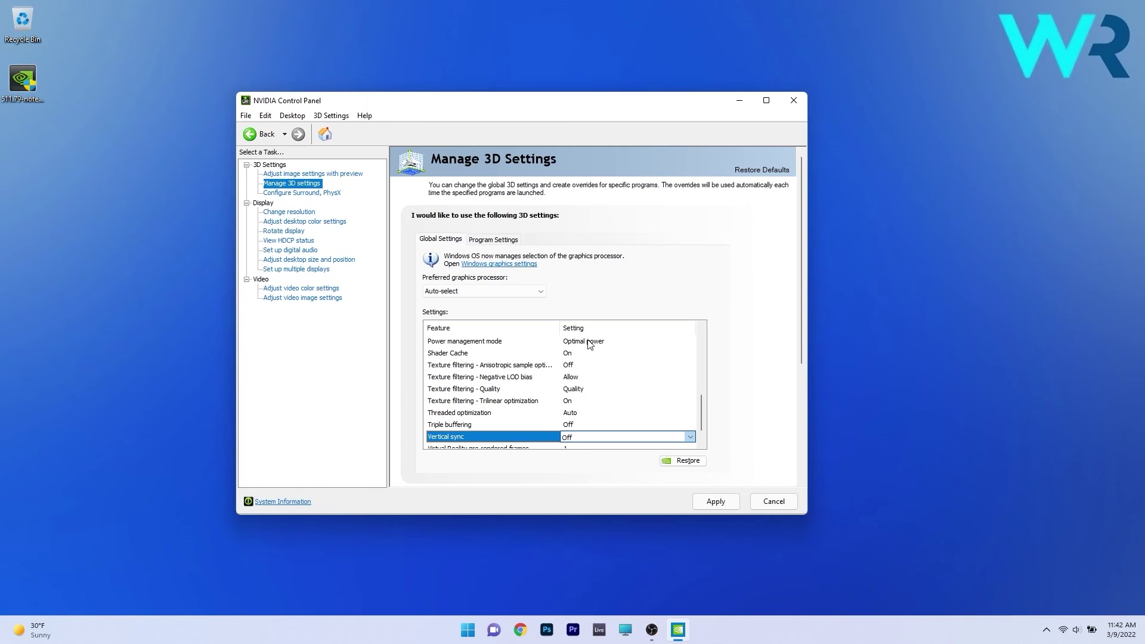
Set Power management mode to Prefer maximum performance and apply the 3D settings.
click(482, 344)
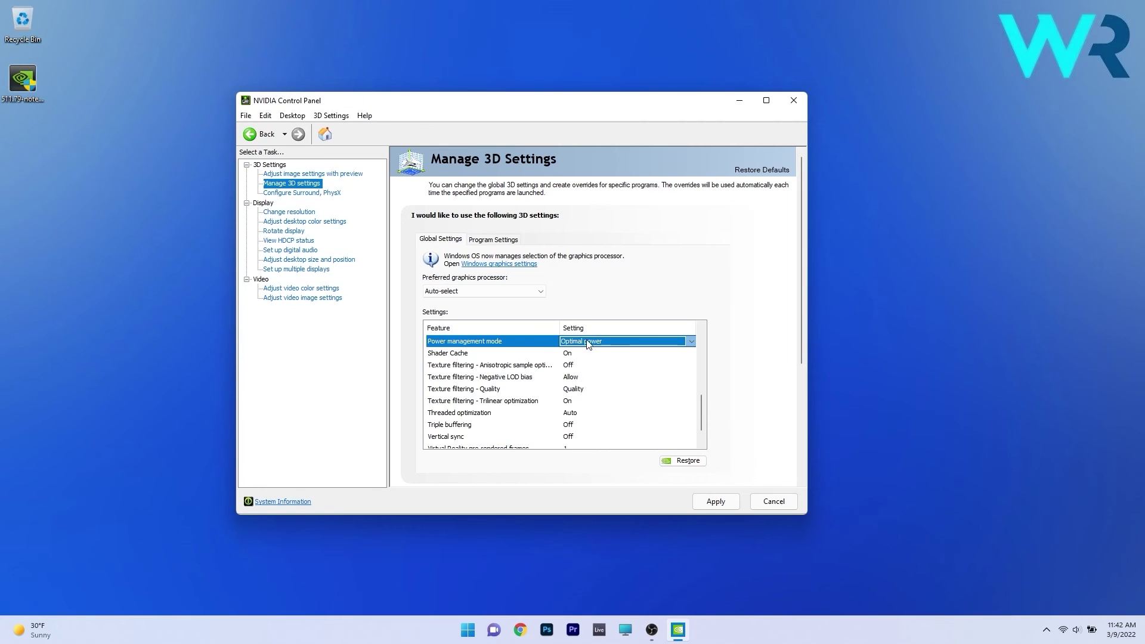
click(593, 343)
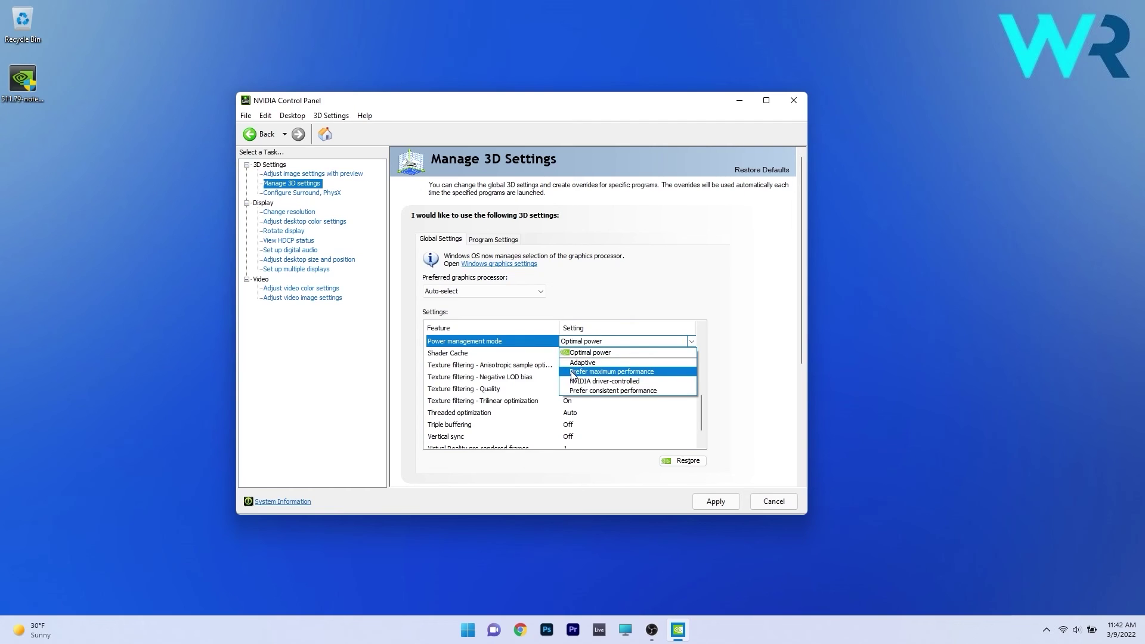
click(621, 374)
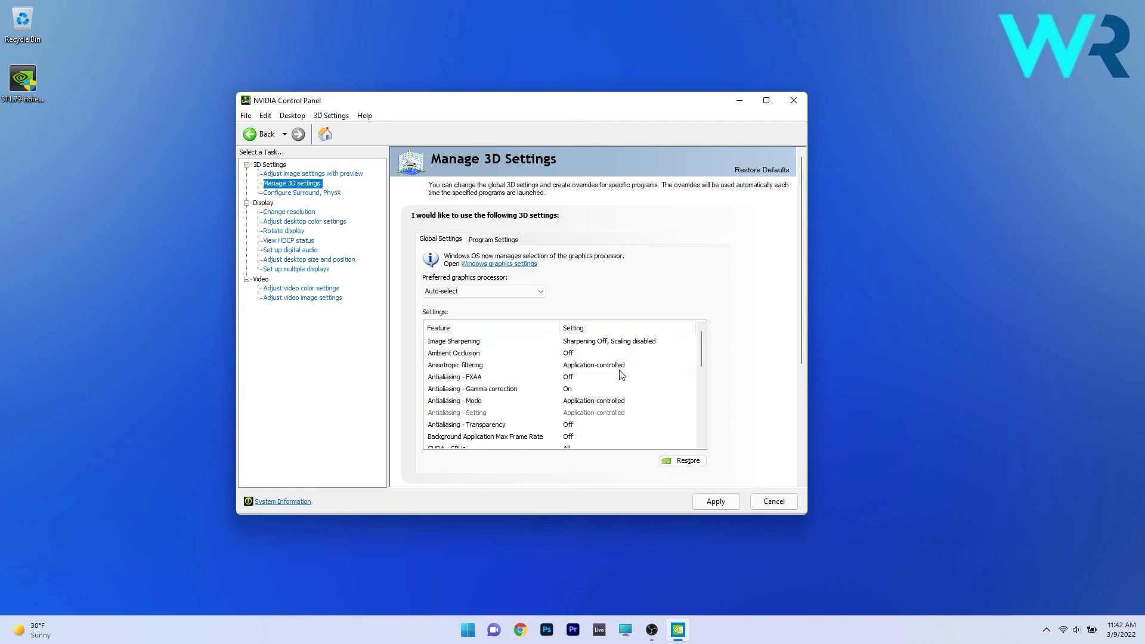
click(717, 503)
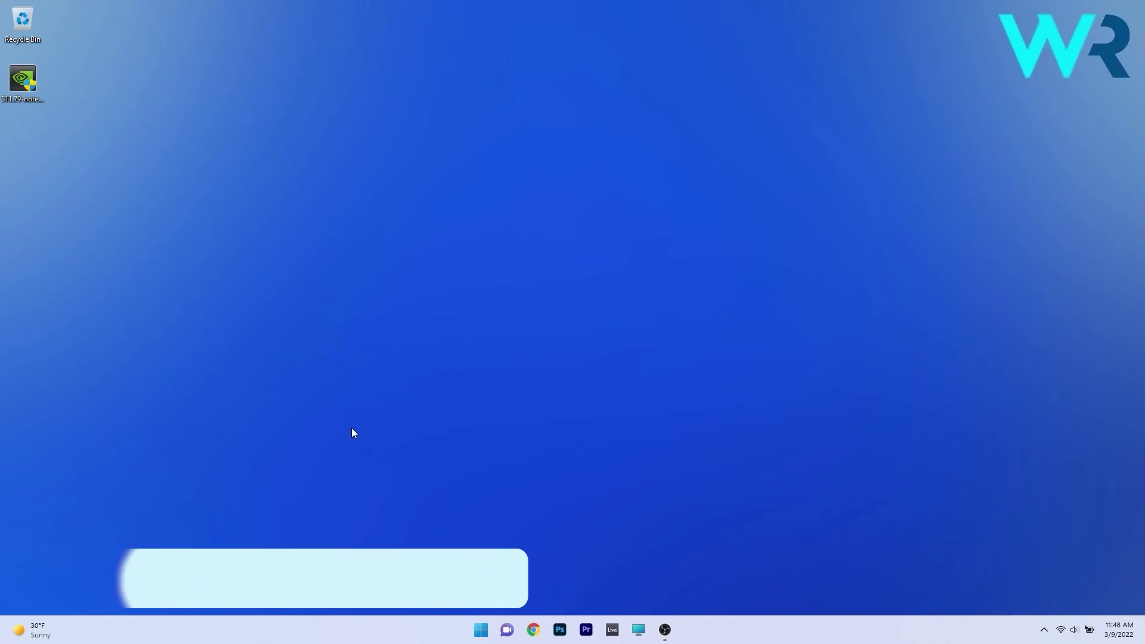
Go to Settings > Apps > Apps & features and close the 7-Zip options menu without uninstalling.
click(479, 630)
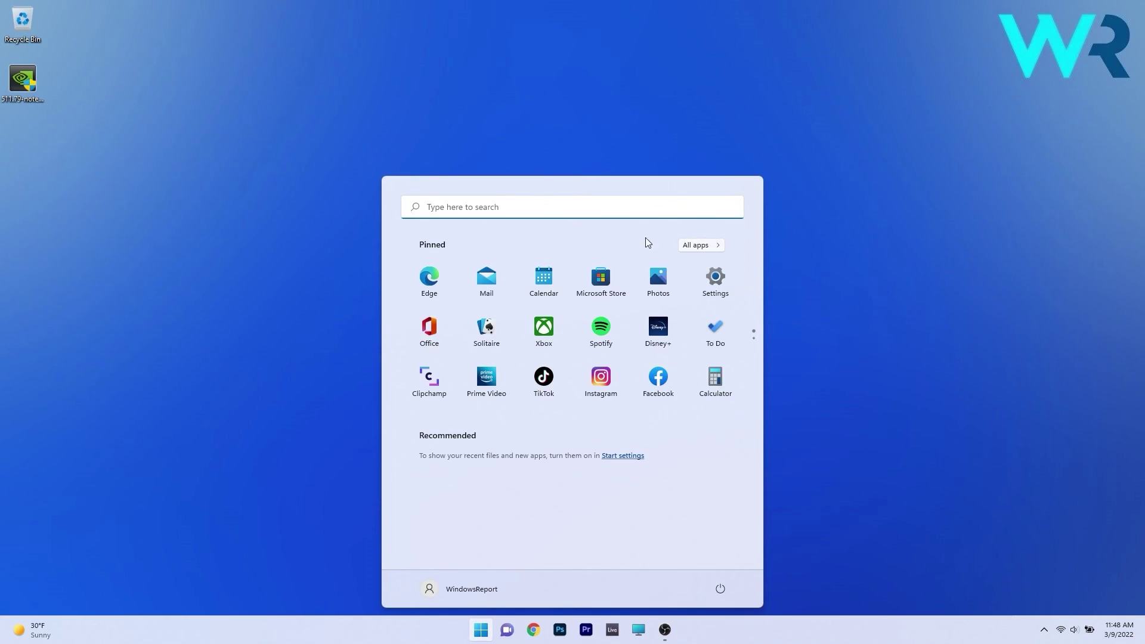
click(722, 281)
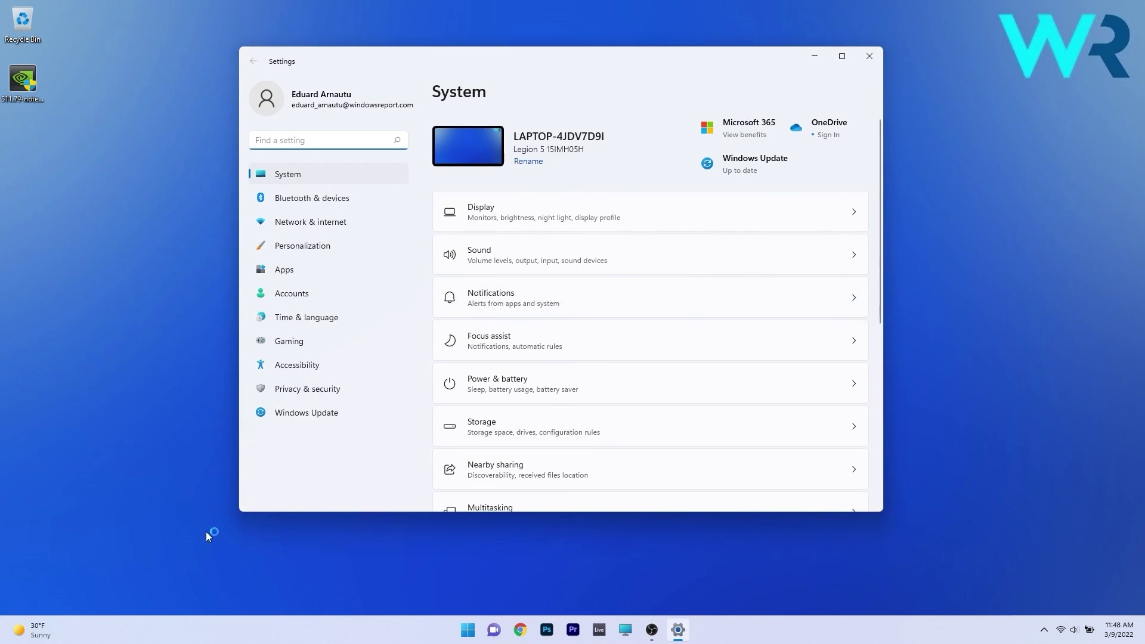
click(305, 275)
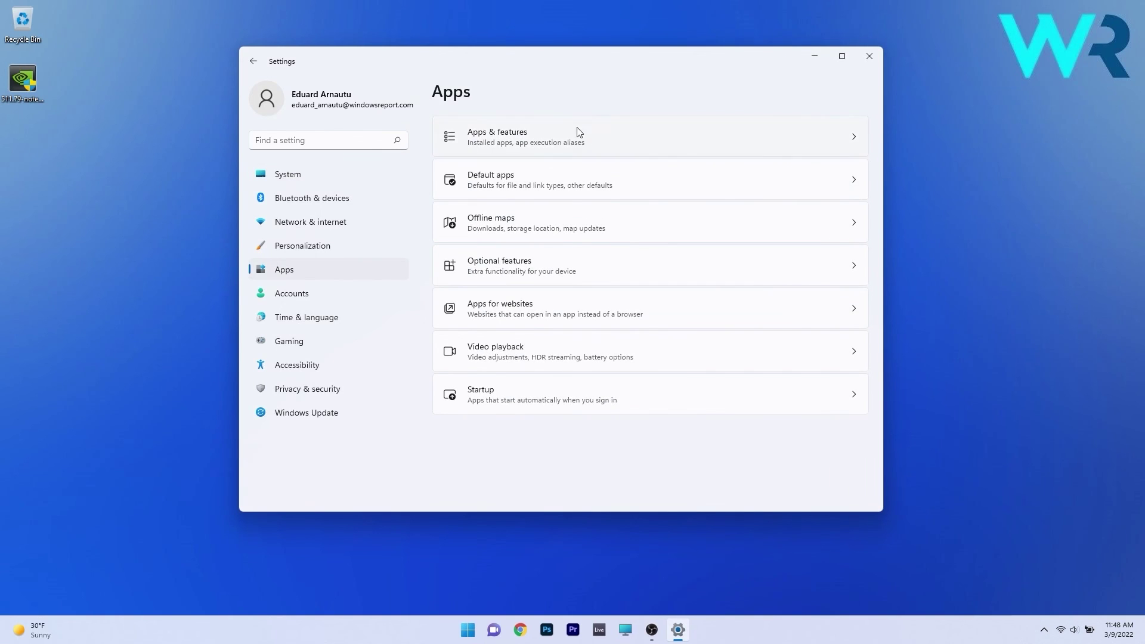
click(591, 140)
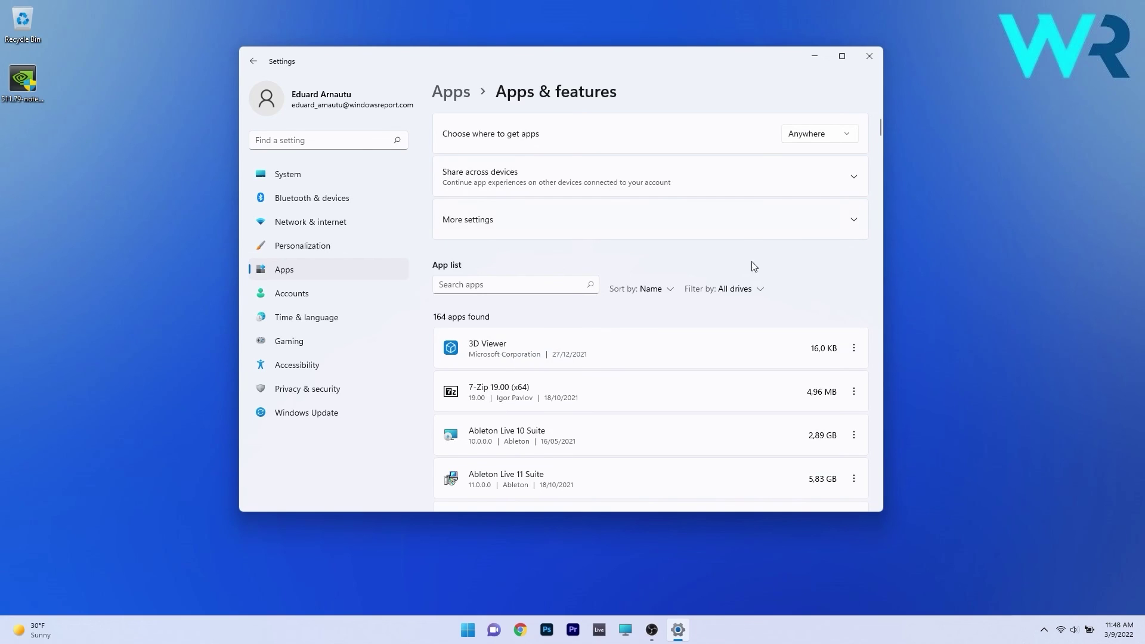
click(854, 392)
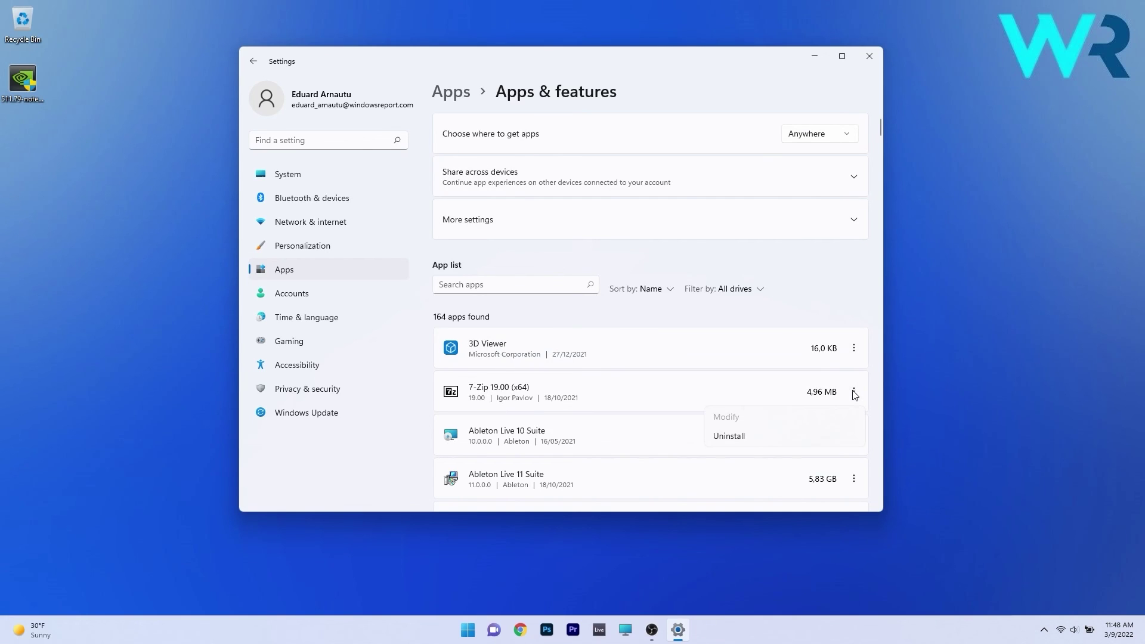
click(772, 441)
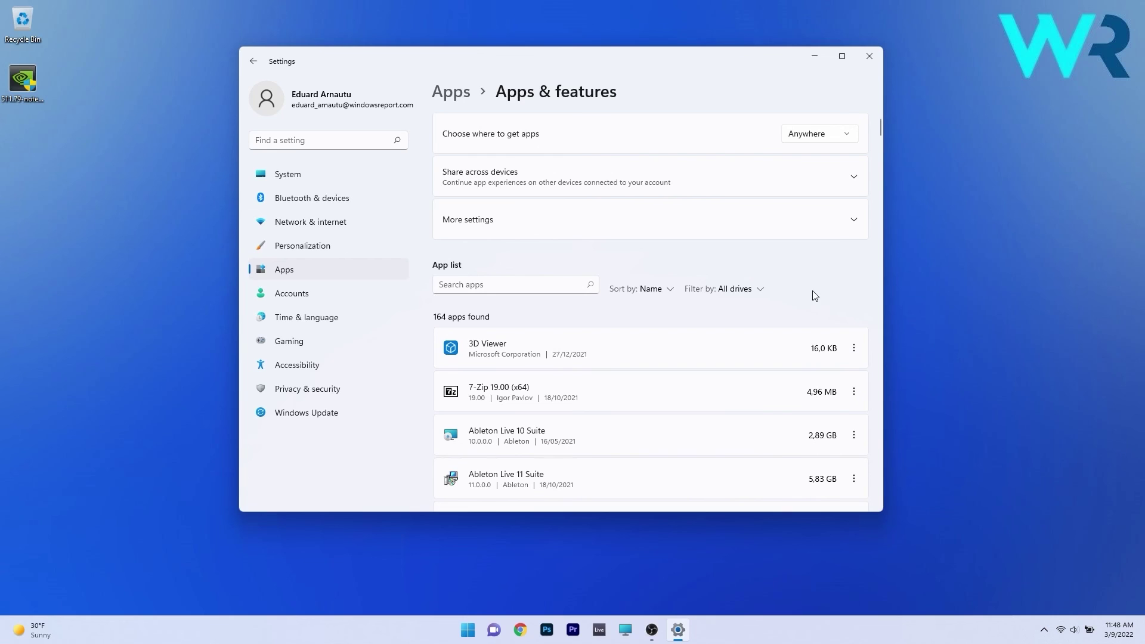